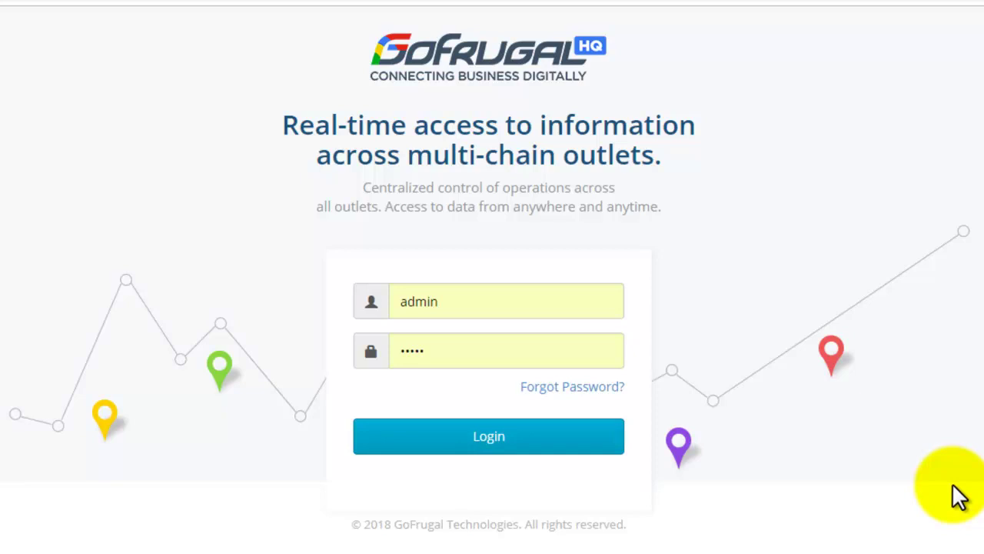
Log in to GoFrugal HQ as admin with the pre-filled credentials
click(560, 452)
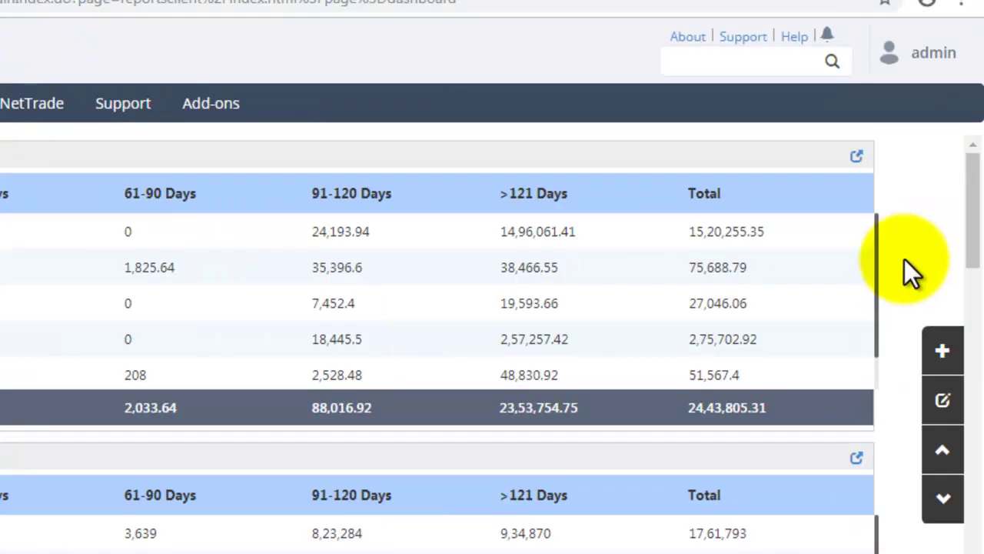
Search for 2066 to open the Sales Return - Item Wise report
click(750, 69)
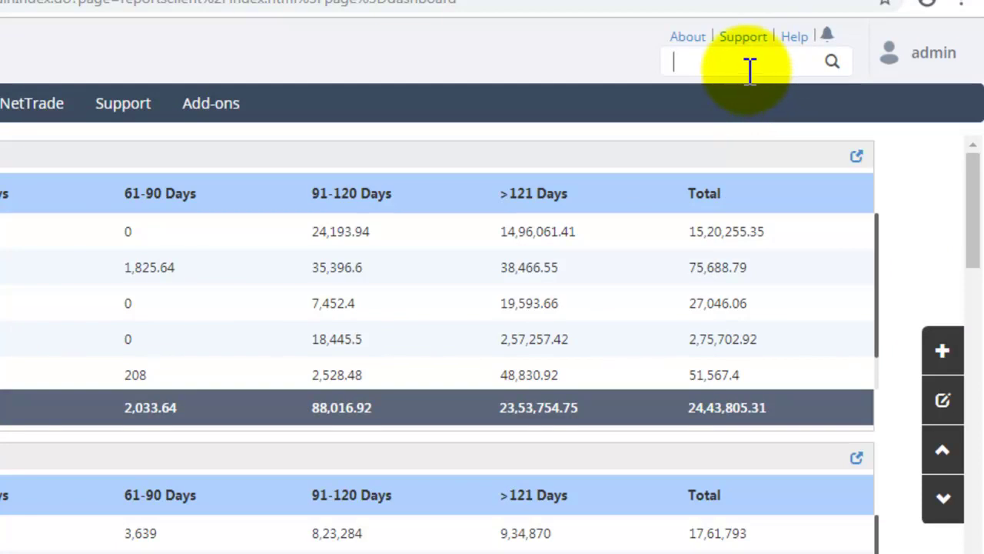
text(20)
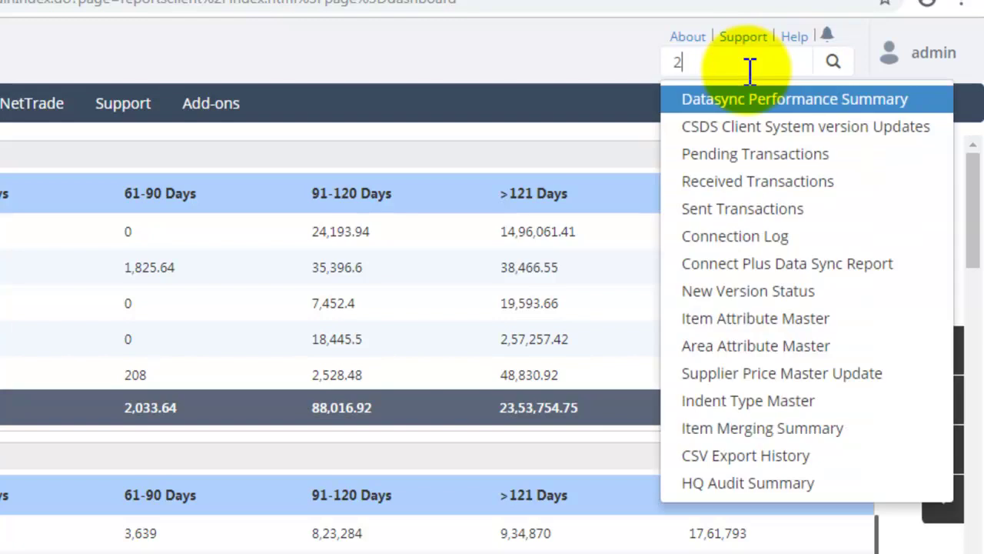
text(66)
key(Return)
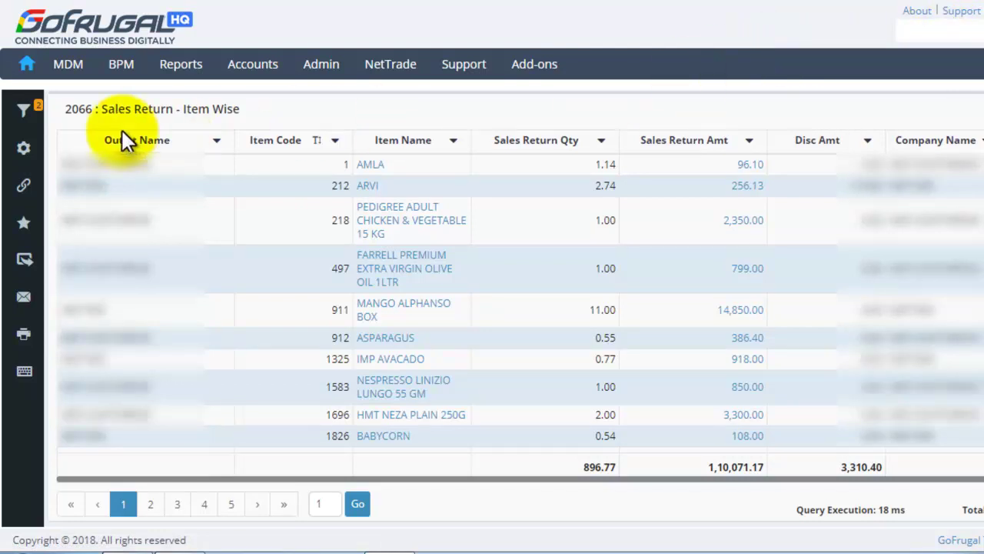
Open Main Filters and expand the Date filter showing 01-03-2018 to 31-03-2018
click(21, 116)
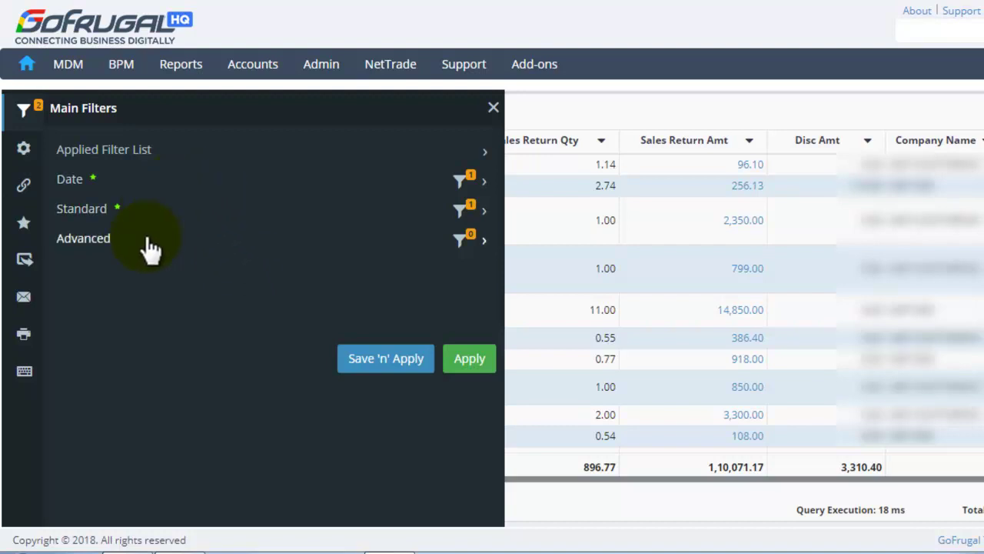
click(437, 188)
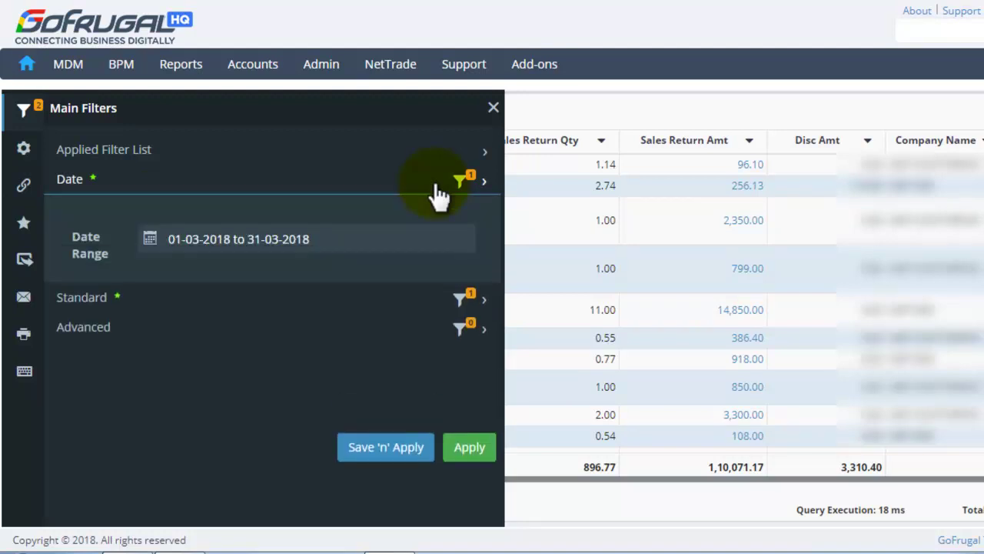
In the date picker, try Custom Days values of 5, 7 and 9
click(151, 242)
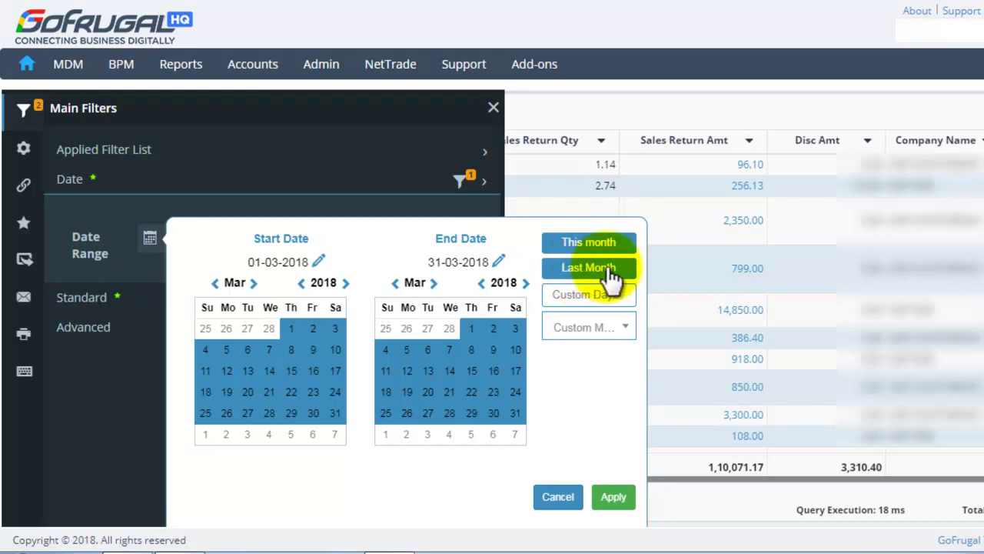
click(582, 294)
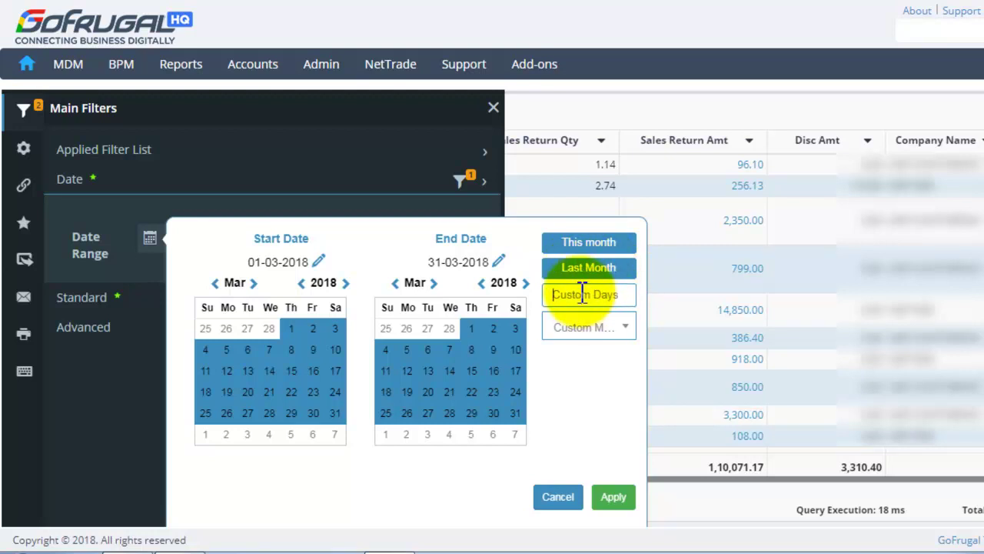
text(5)
key(Return)
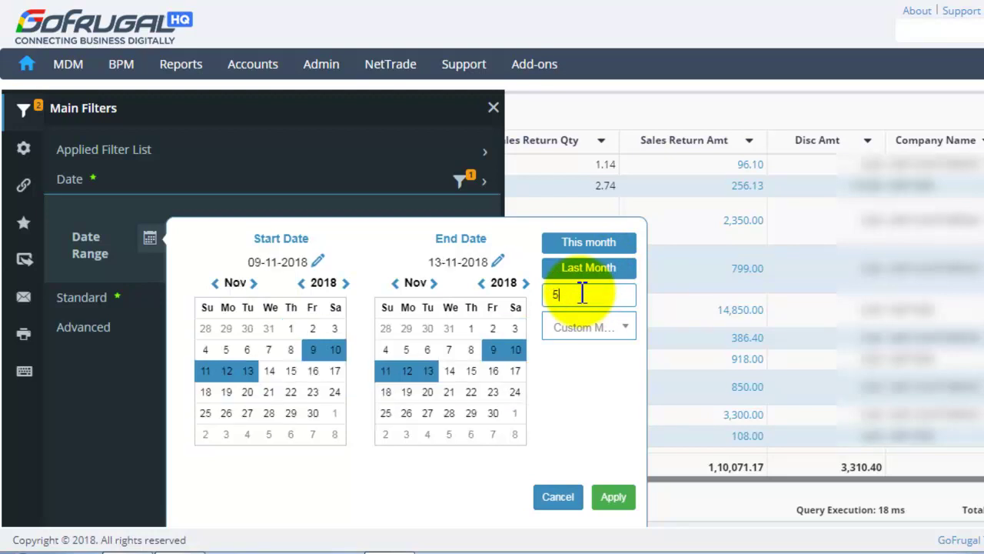
key(BackSpace)
text(7)
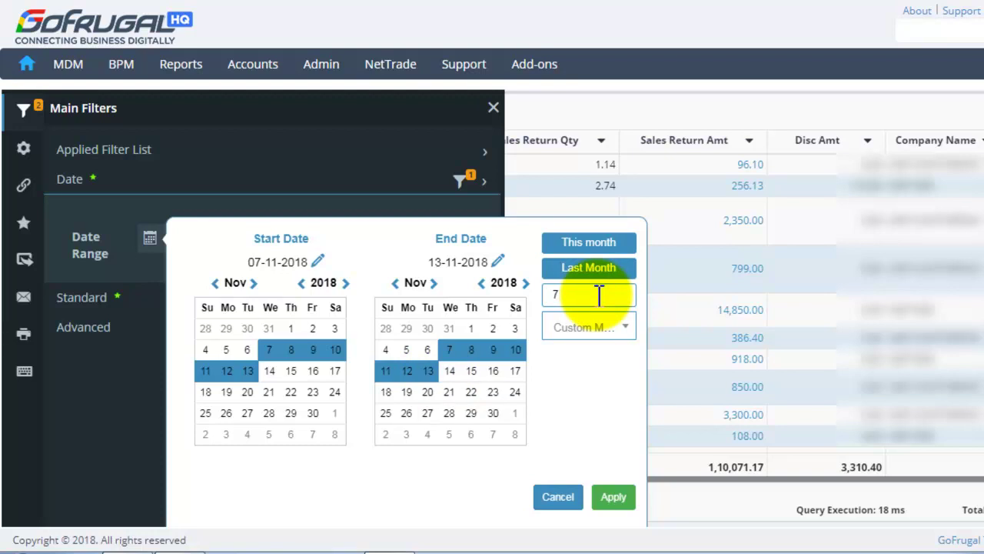
key(BackSpace)
text(9)
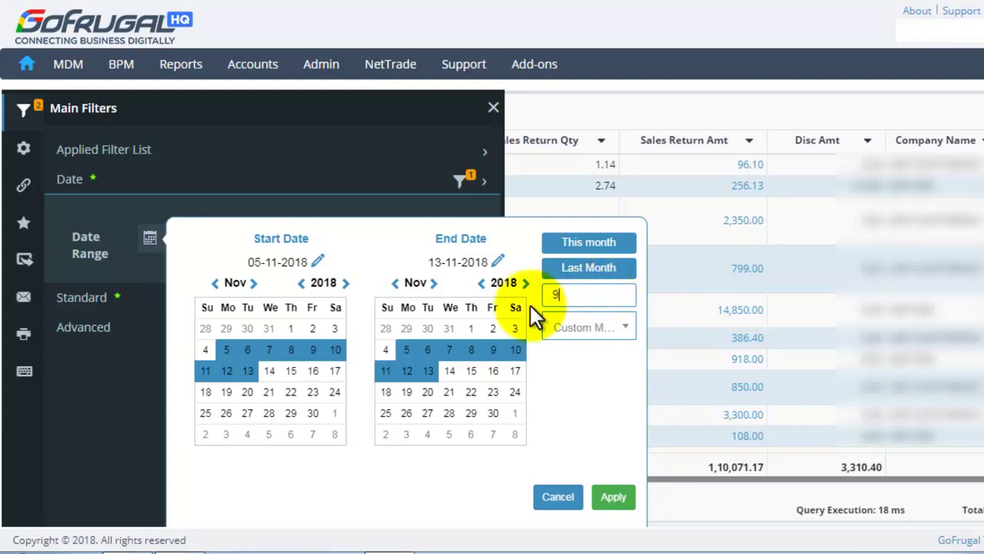
Pick March 2018 as the Custom Month and apply the date range
click(616, 329)
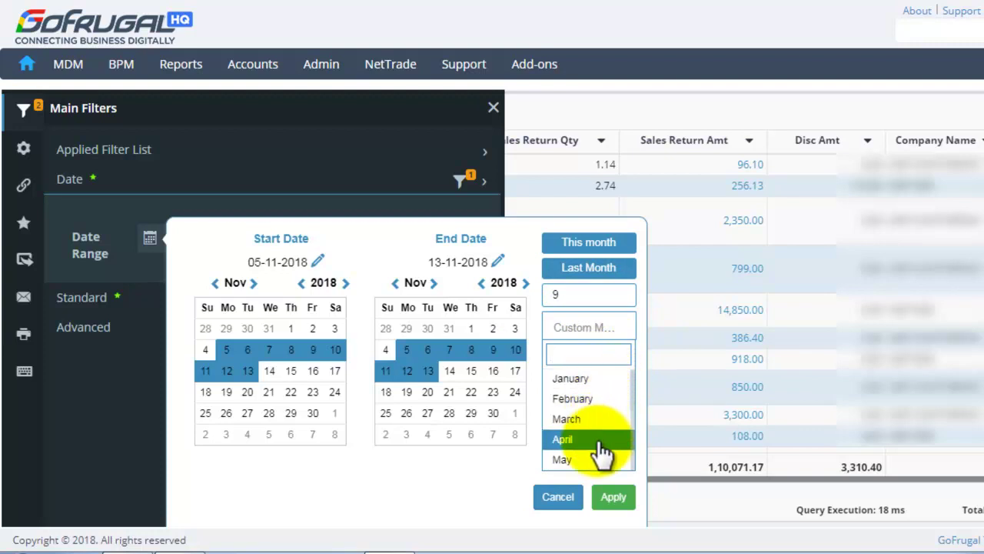
scroll(605, 453, down, 1)
click(569, 398)
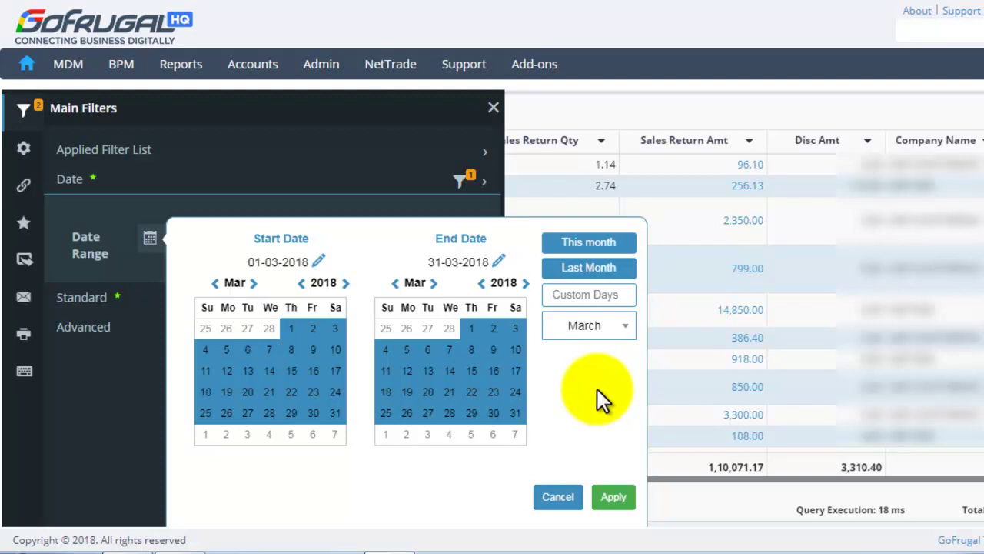
click(619, 499)
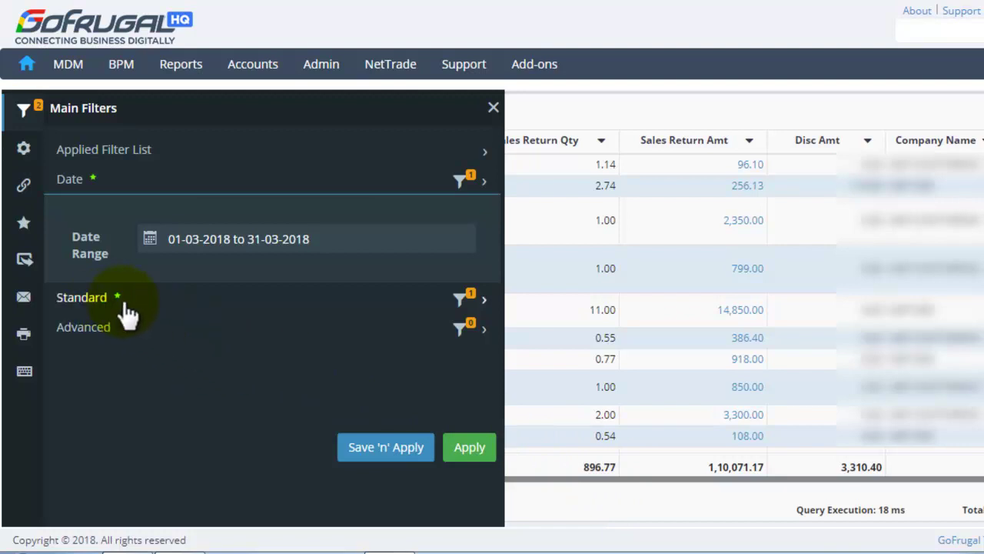
Expand the Shop Name filter, trying All Shop Name, then HMT SKD plus a second shop
click(205, 303)
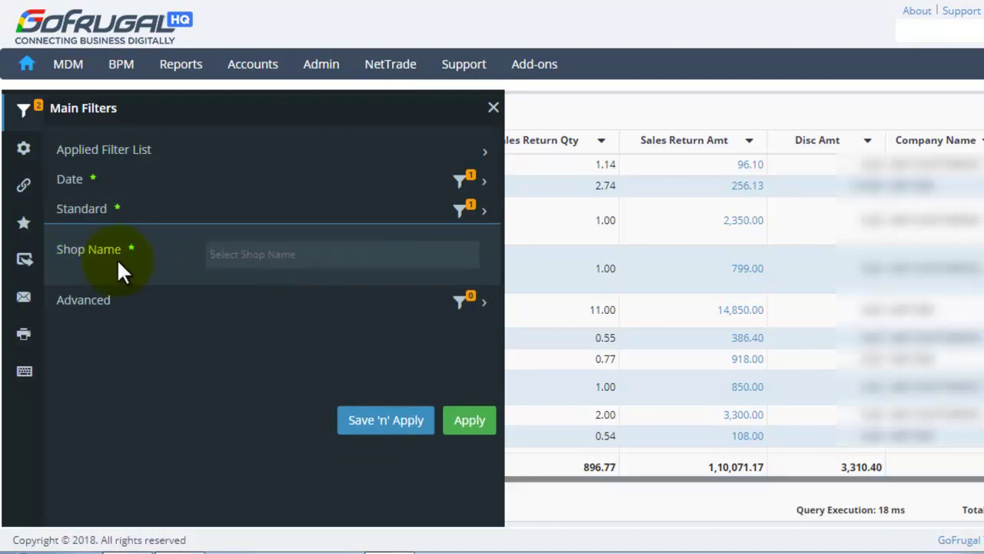
click(263, 254)
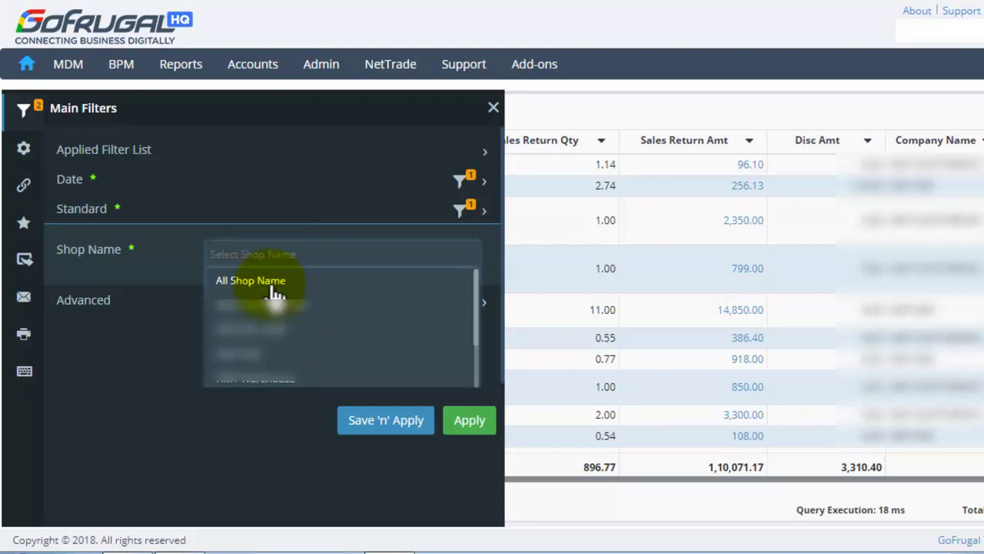
click(262, 281)
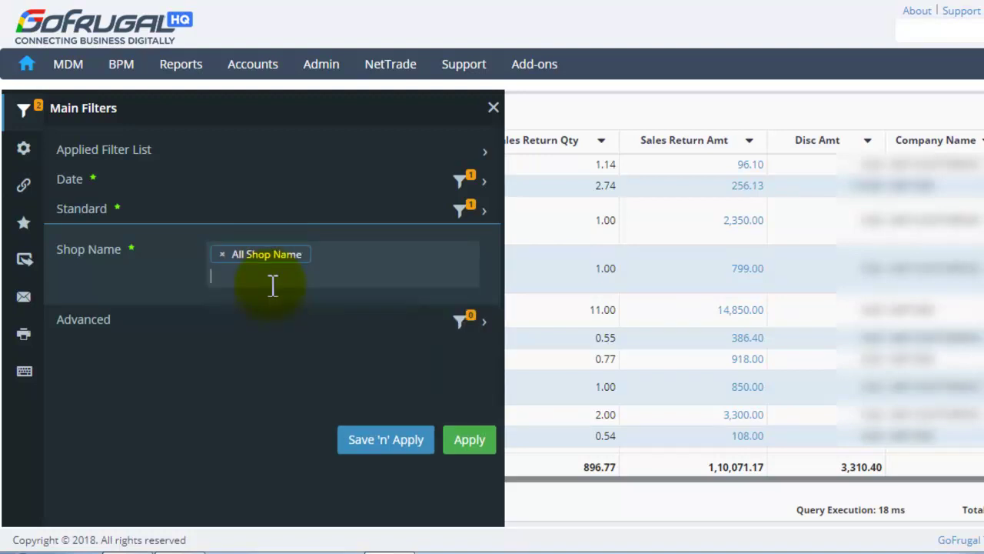
click(223, 256)
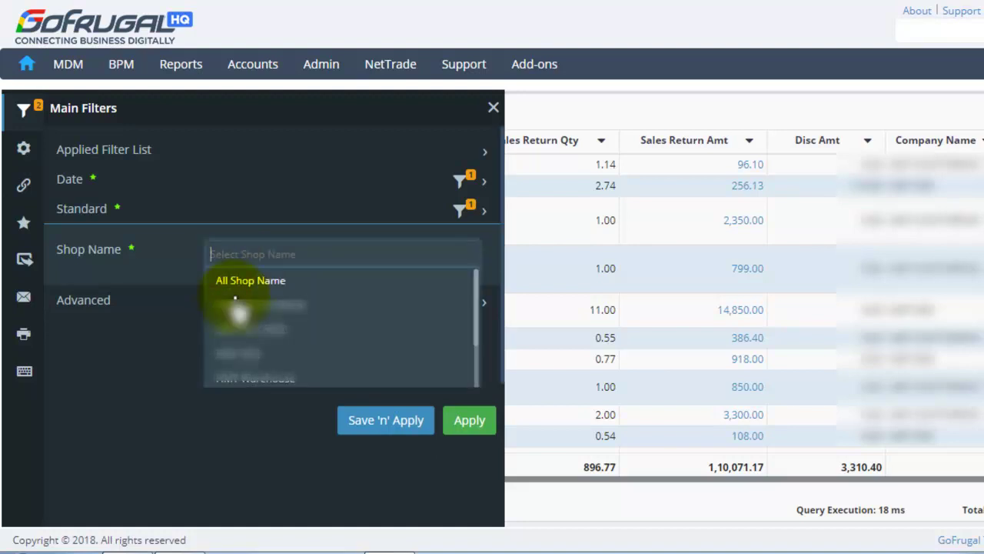
click(258, 355)
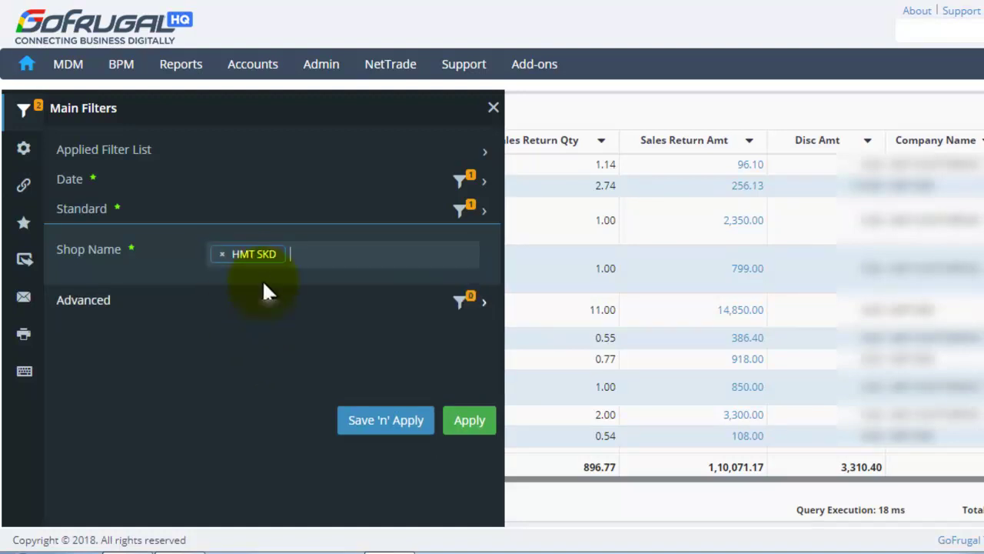
click(330, 255)
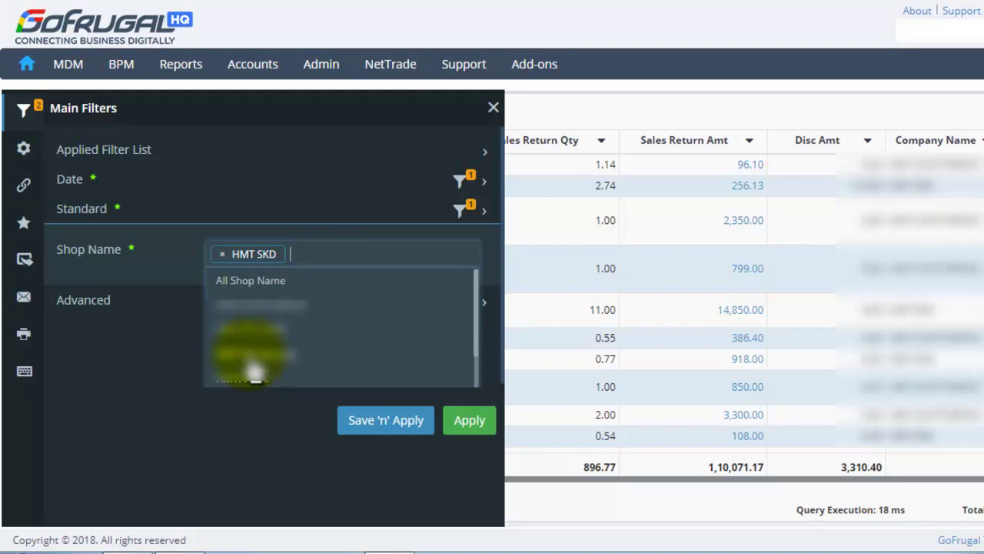
click(253, 374)
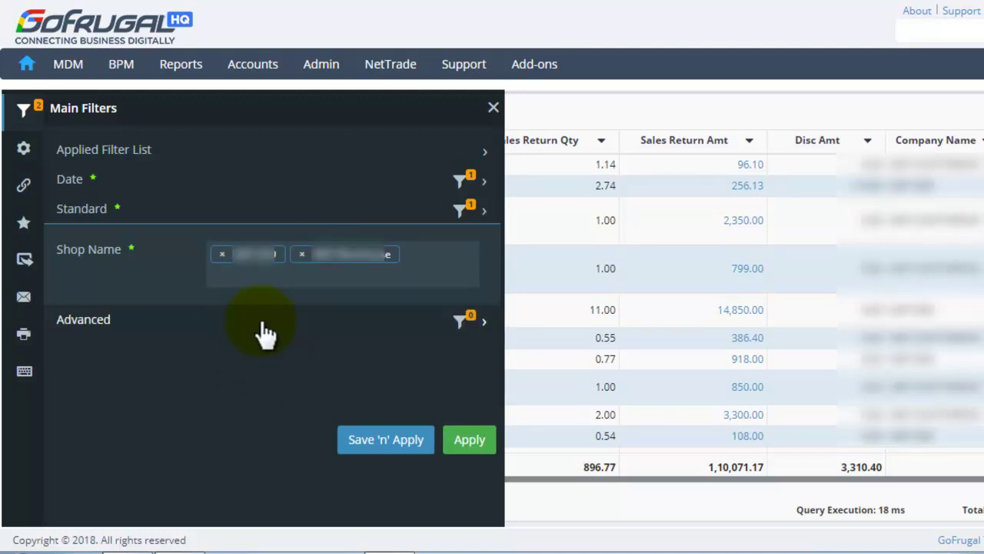
Clear the chosen shops, select All Shop Name, and open the Advanced filter section
click(223, 255)
click(222, 254)
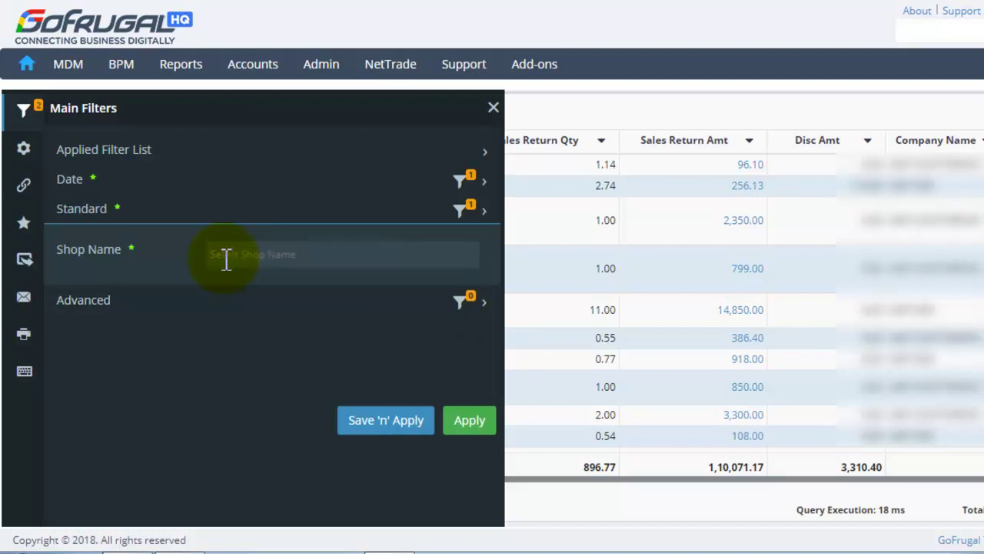
click(226, 258)
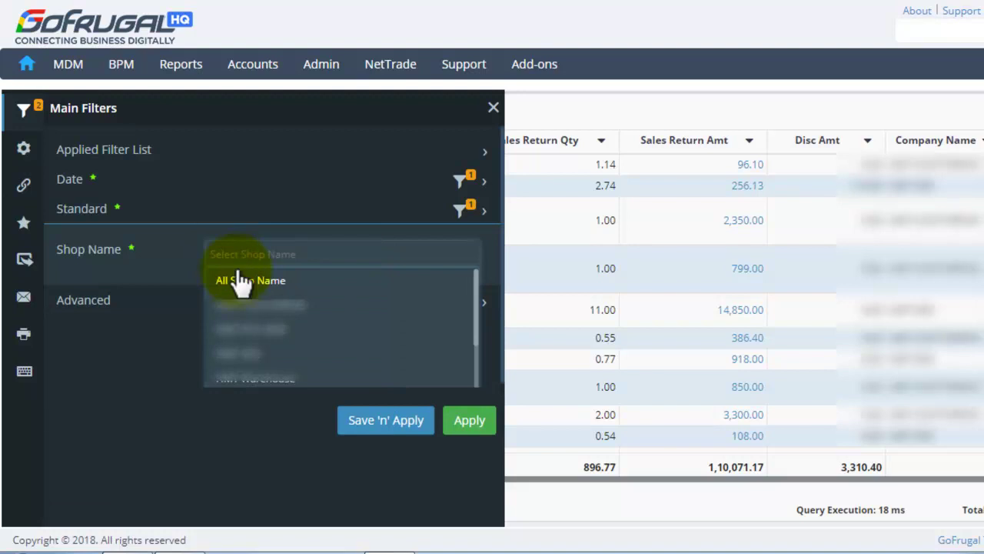
click(281, 285)
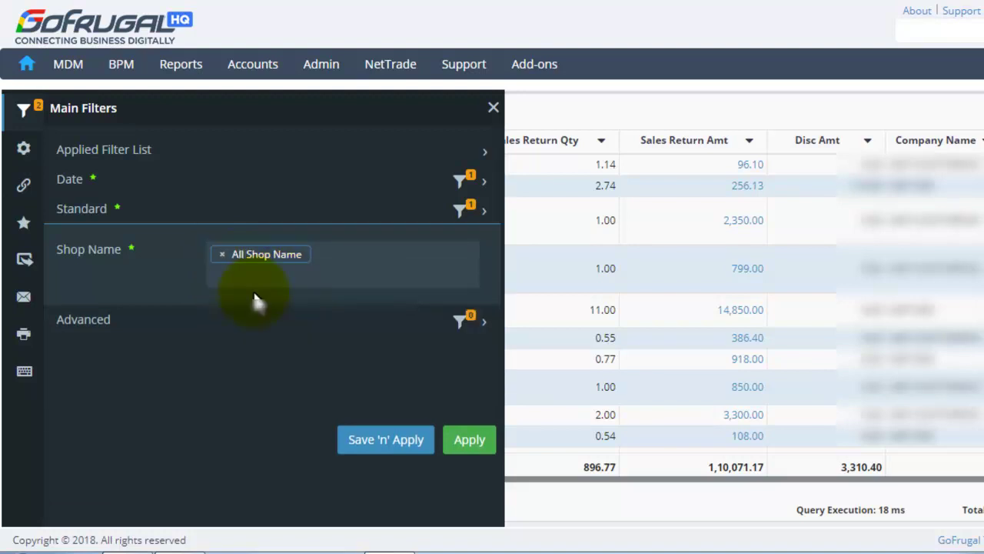
click(68, 252)
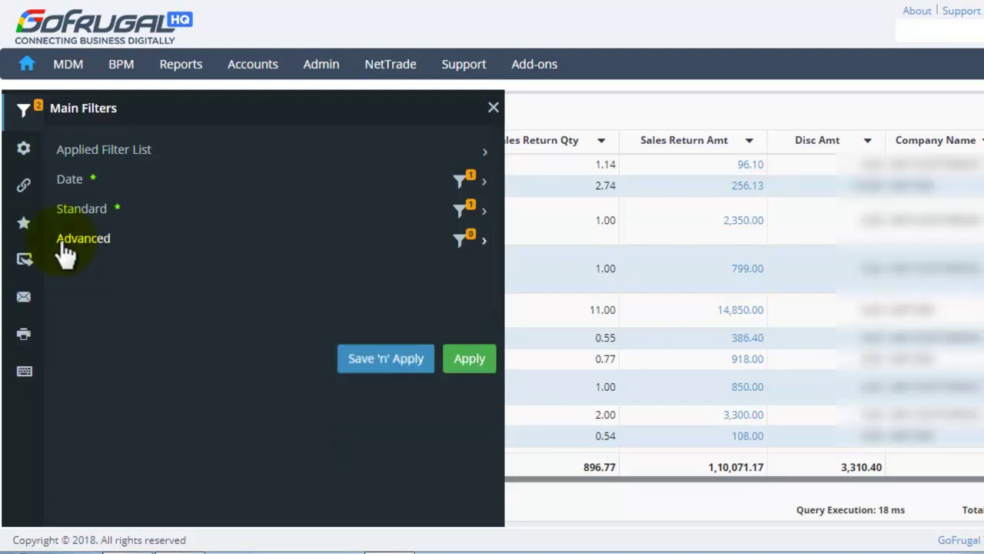
click(132, 243)
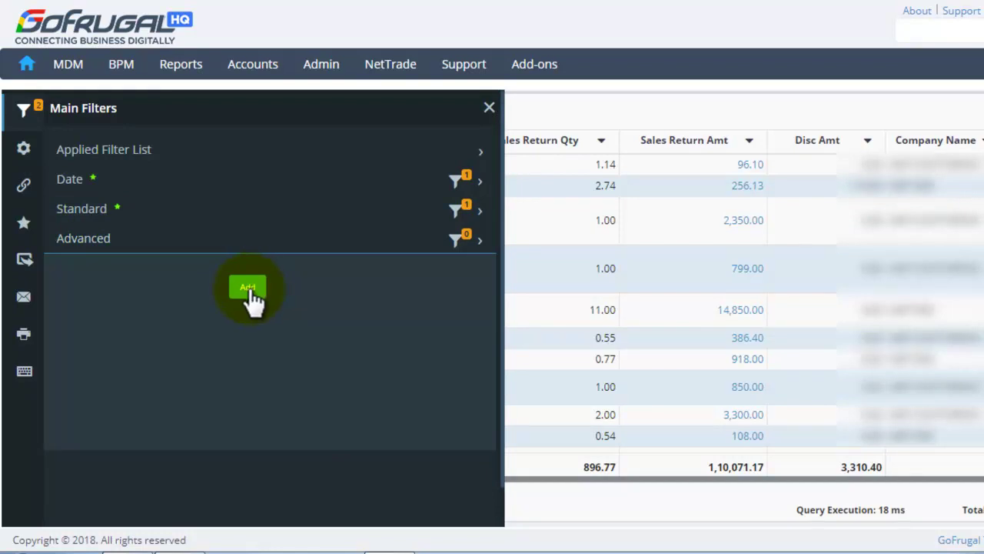
Add an advanced filter condition on the Sales Return Qty column
click(248, 290)
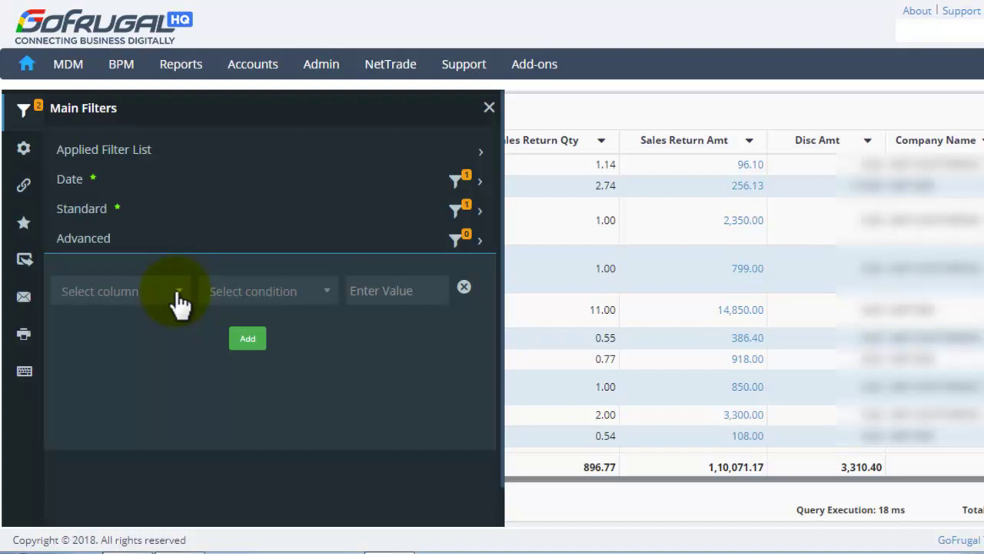
click(178, 300)
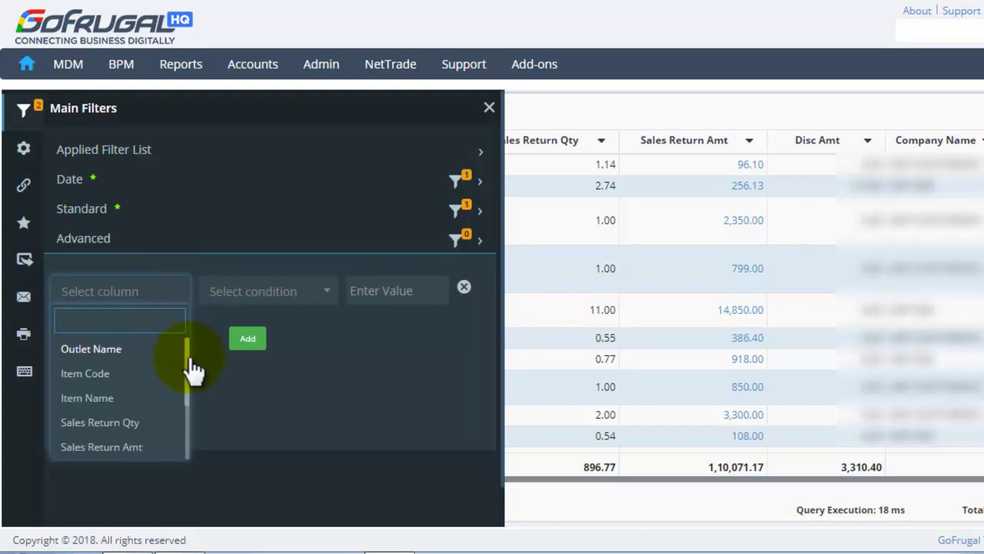
drag(194, 371, 188, 405)
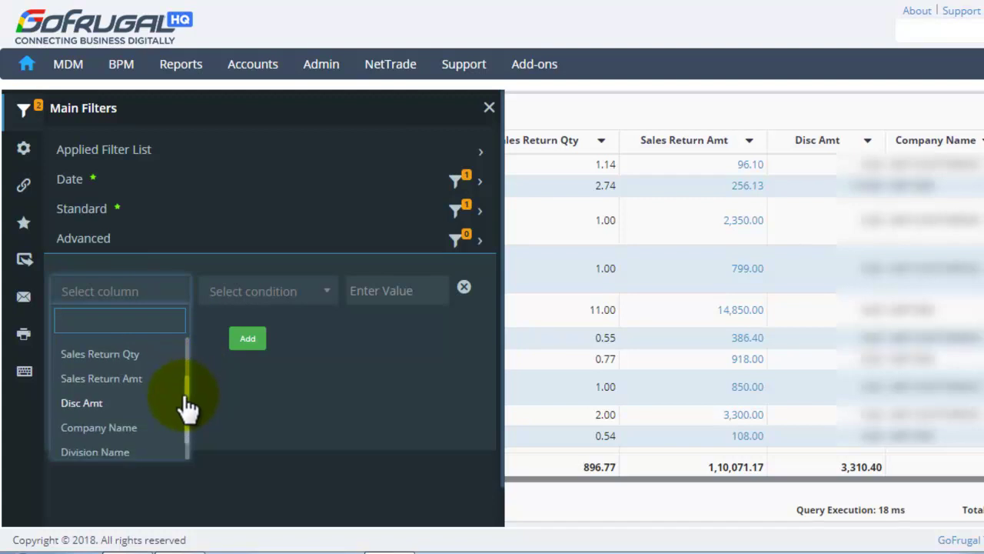
click(183, 400)
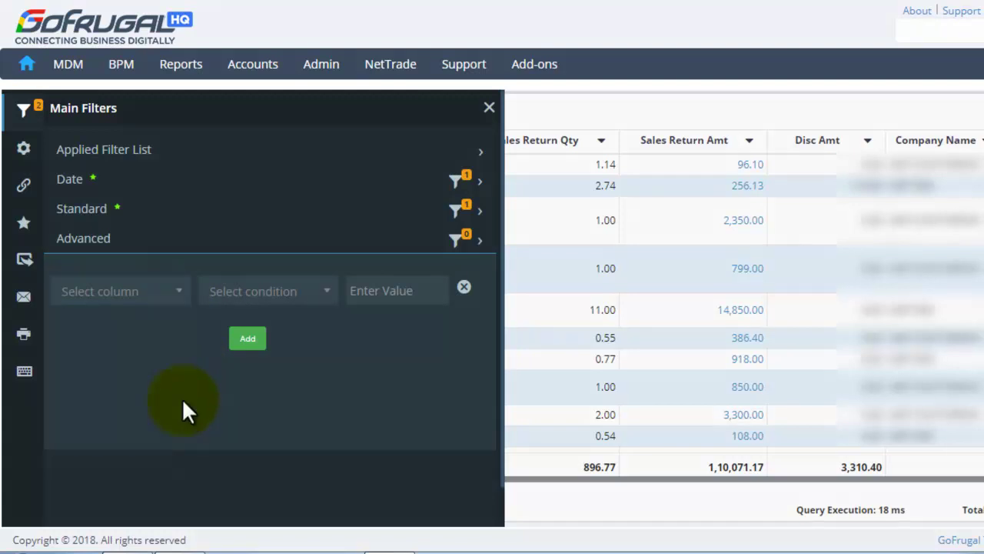
click(181, 301)
click(149, 423)
Set the condition to 'is equal to' 2 and apply it to the report
click(235, 304)
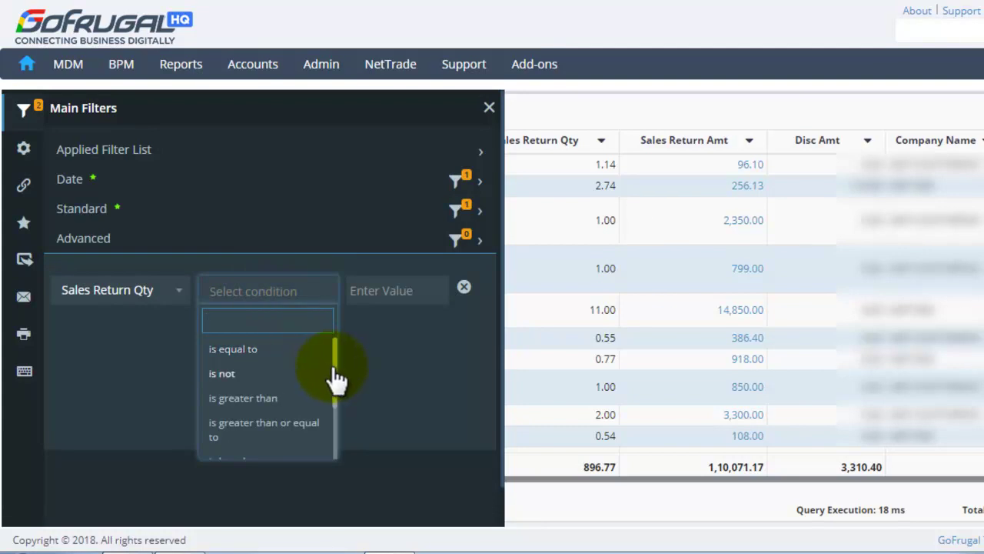
drag(336, 377, 341, 354)
click(292, 302)
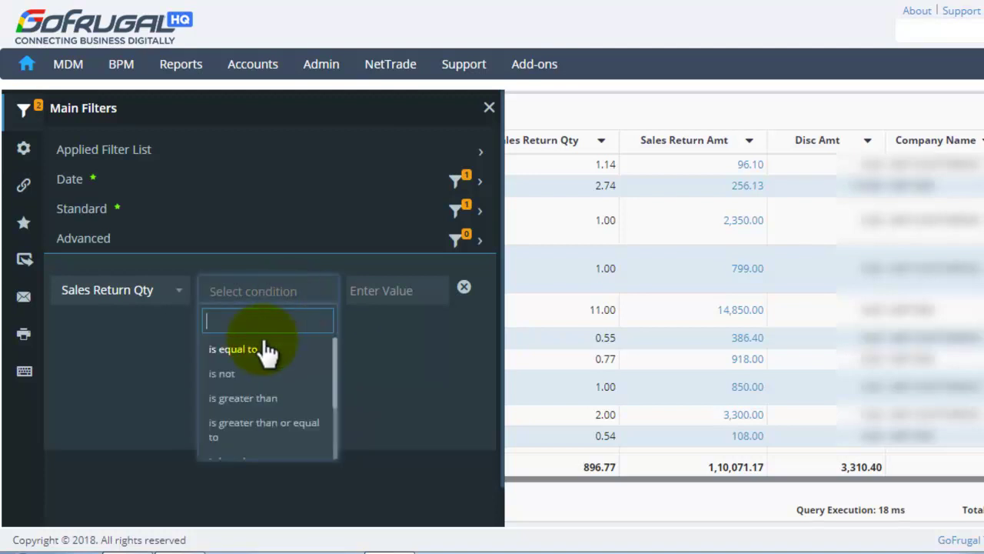
click(264, 350)
click(399, 290)
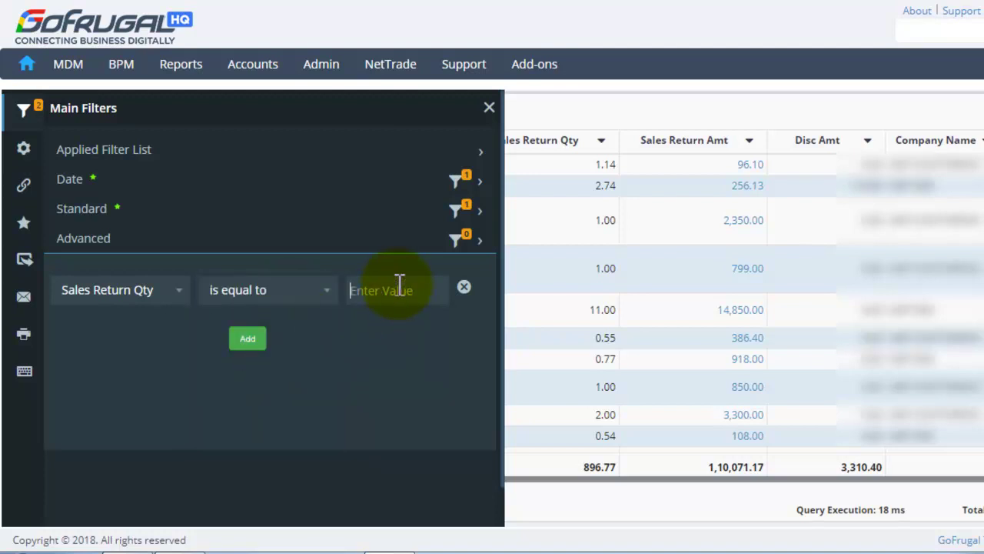
text(2)
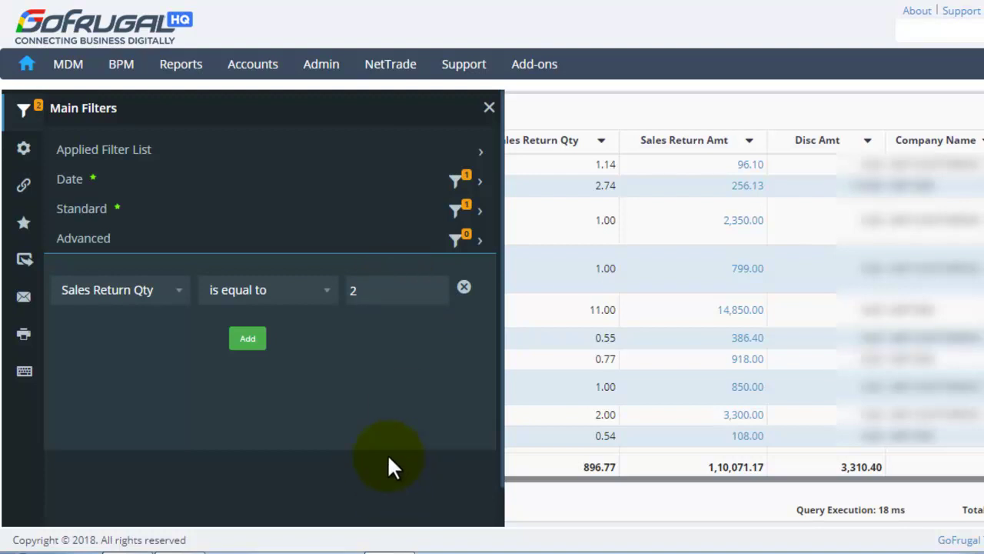
scroll(387, 466, down, 1)
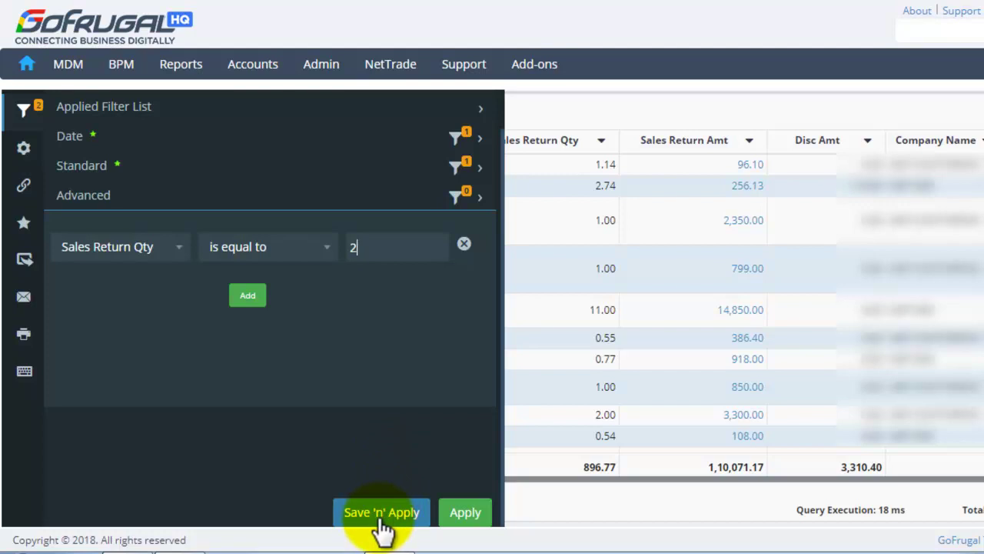
click(466, 514)
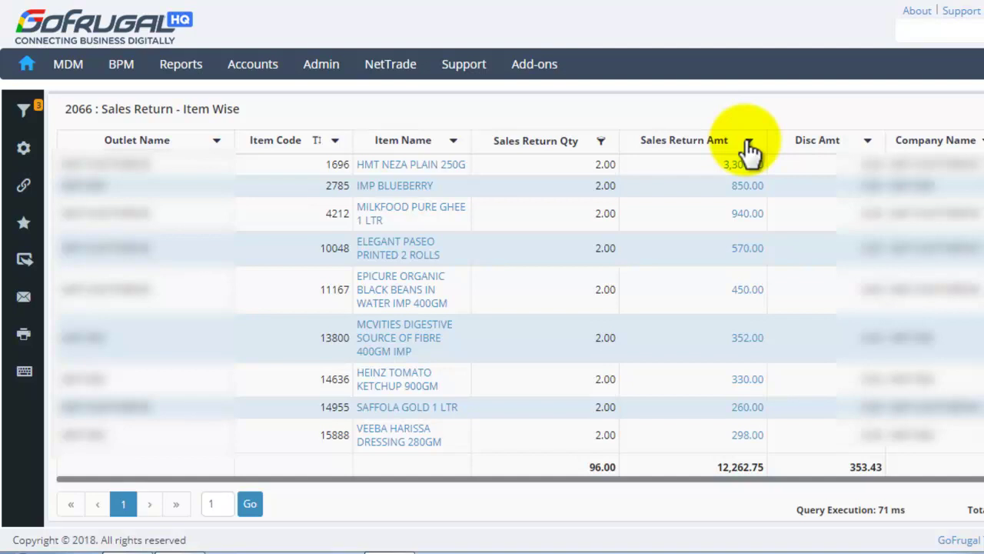
Show the Item Name column's Sort/Filter popup, with sorting set to None
click(454, 145)
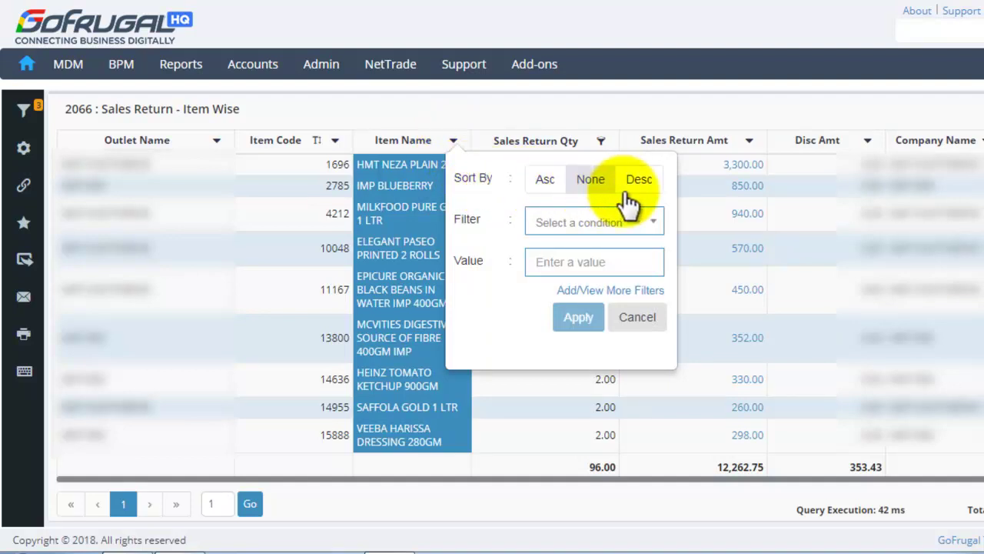
Sort Item Name ascending and add an Item Name contains 'tomato' filter condition
click(545, 181)
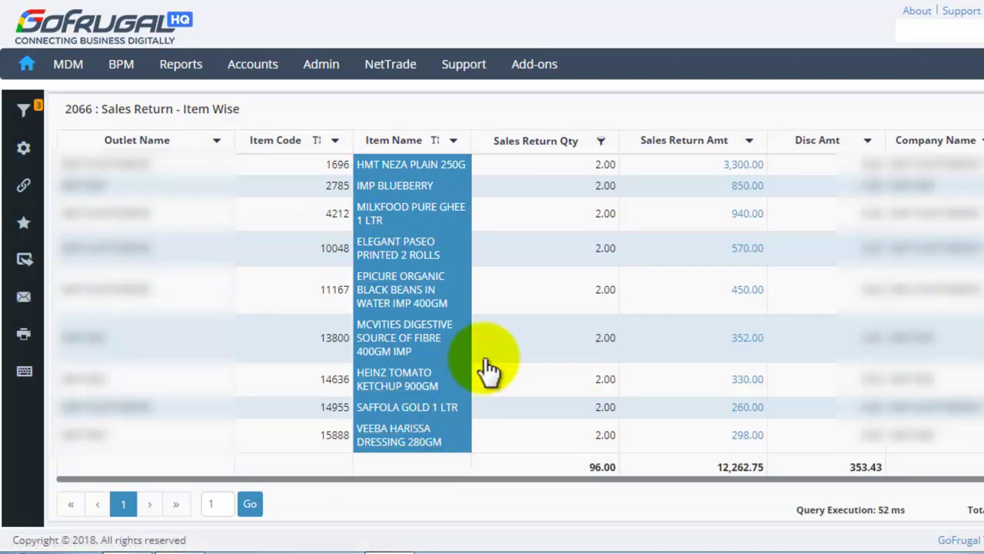
click(453, 140)
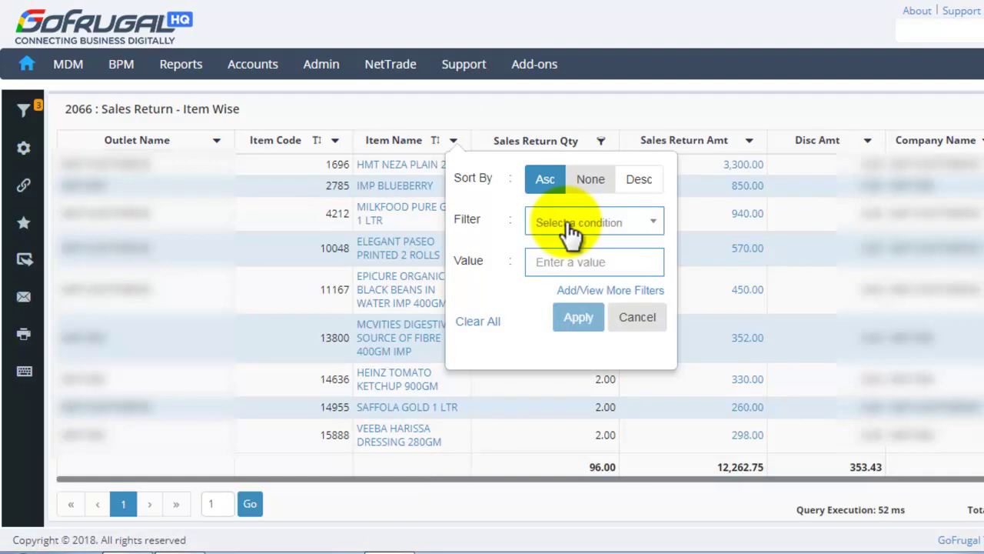
click(648, 230)
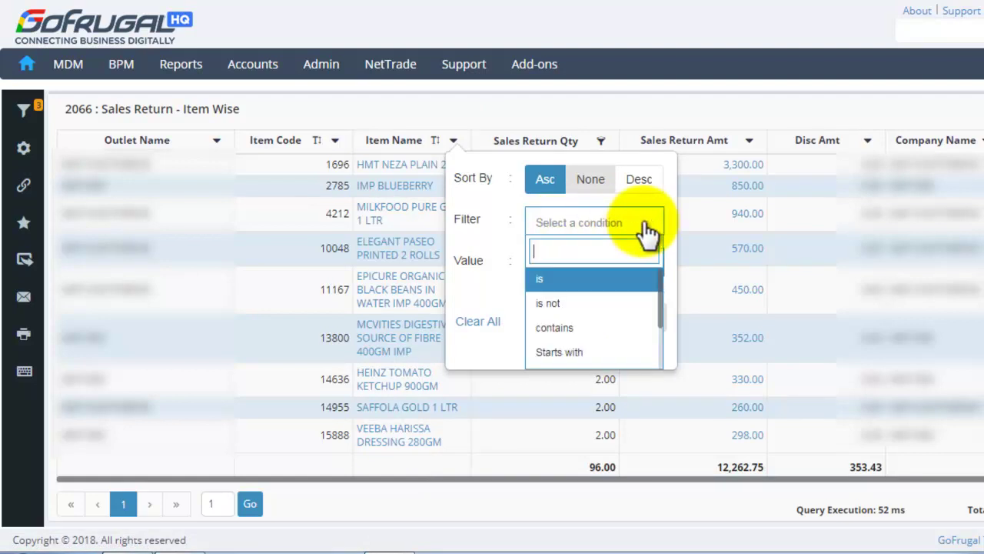
click(577, 331)
text(tomato)
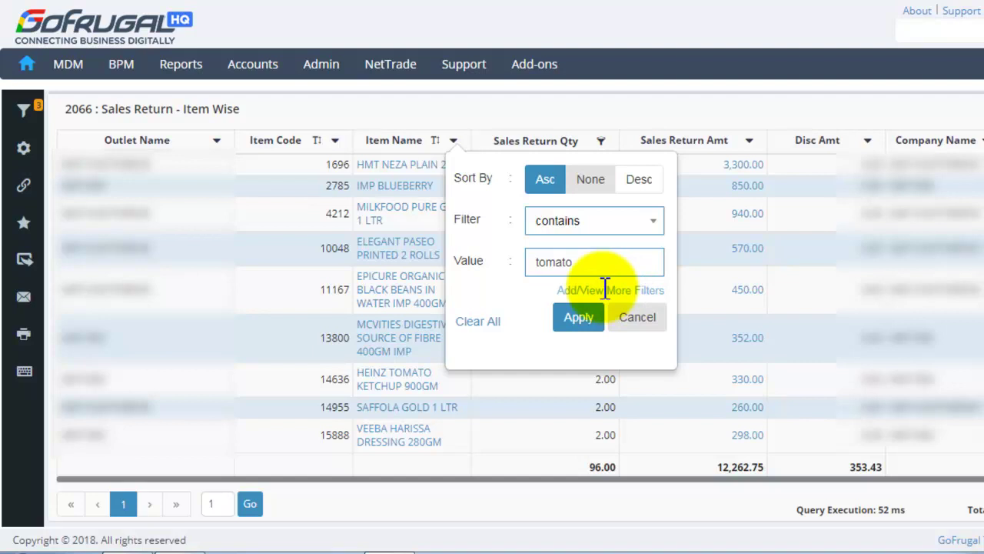
click(605, 290)
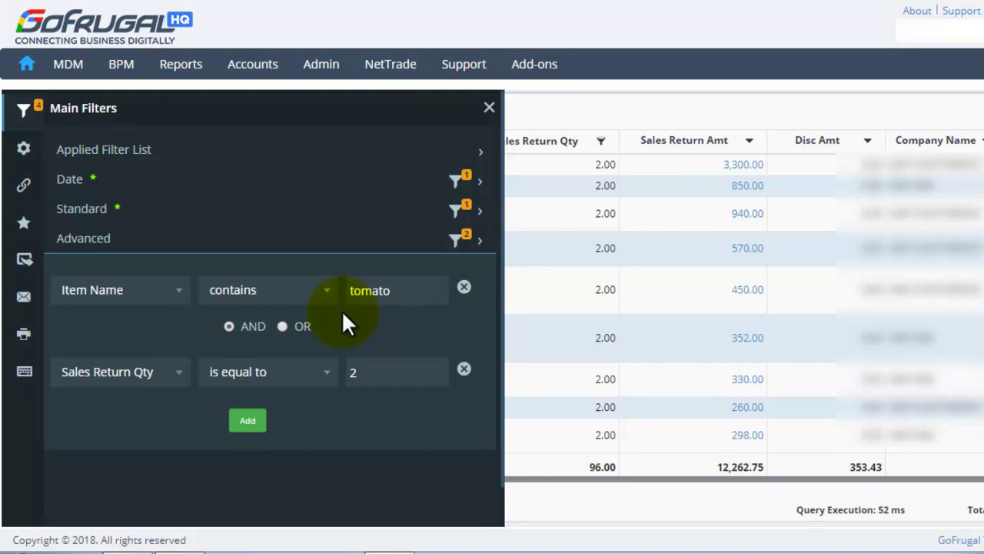
Keep the two conditions joined by AND and apply the tomato and quantity-2 filters
click(293, 336)
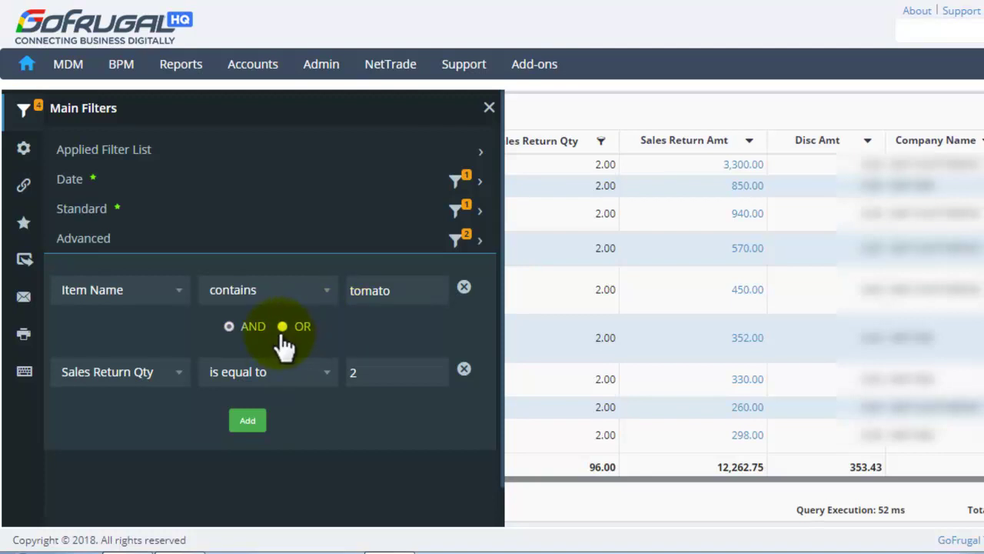
click(229, 327)
scroll(265, 341, down, 1)
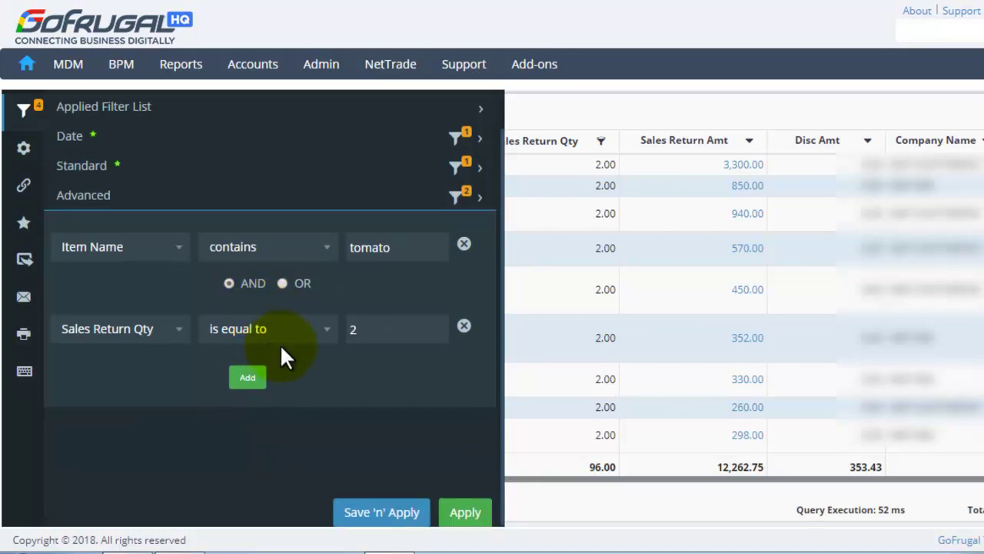
click(466, 513)
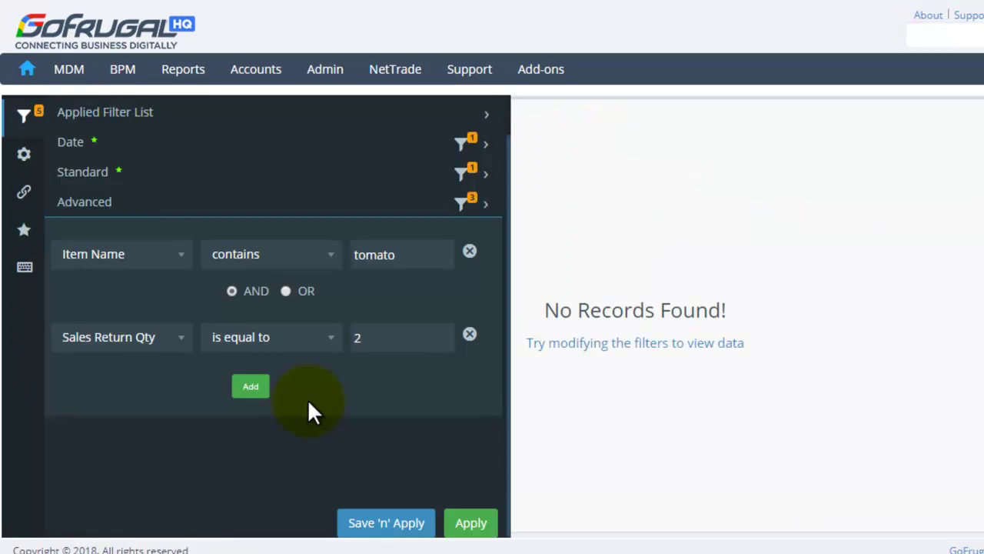
Add a third filter condition on Item Code with 'is equal to'
click(251, 391)
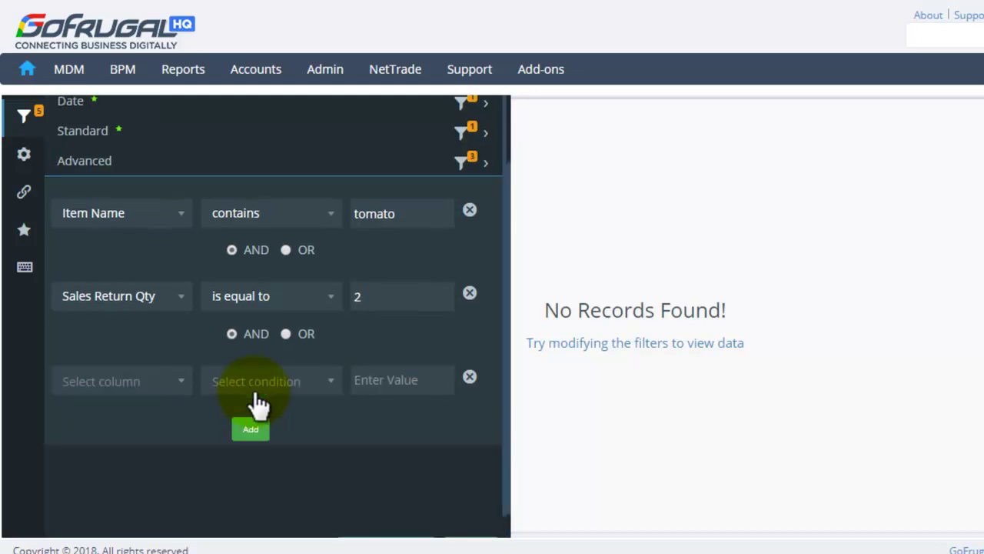
click(177, 391)
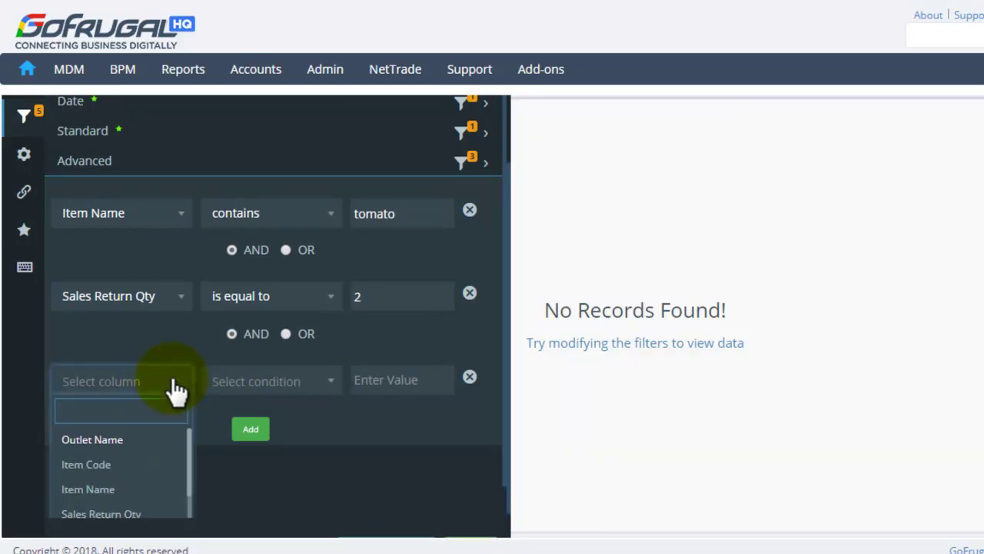
click(127, 475)
click(277, 389)
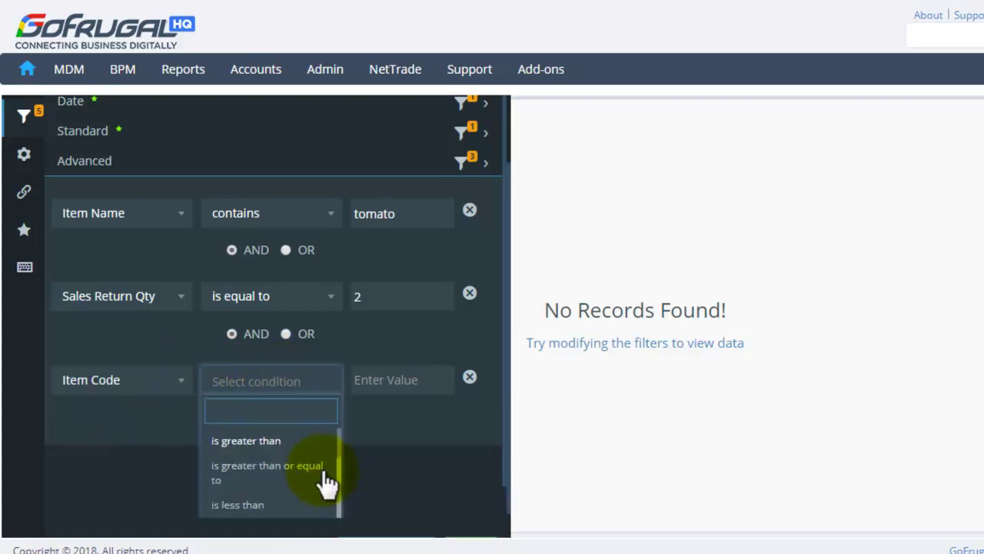
scroll(327, 483, down, 2)
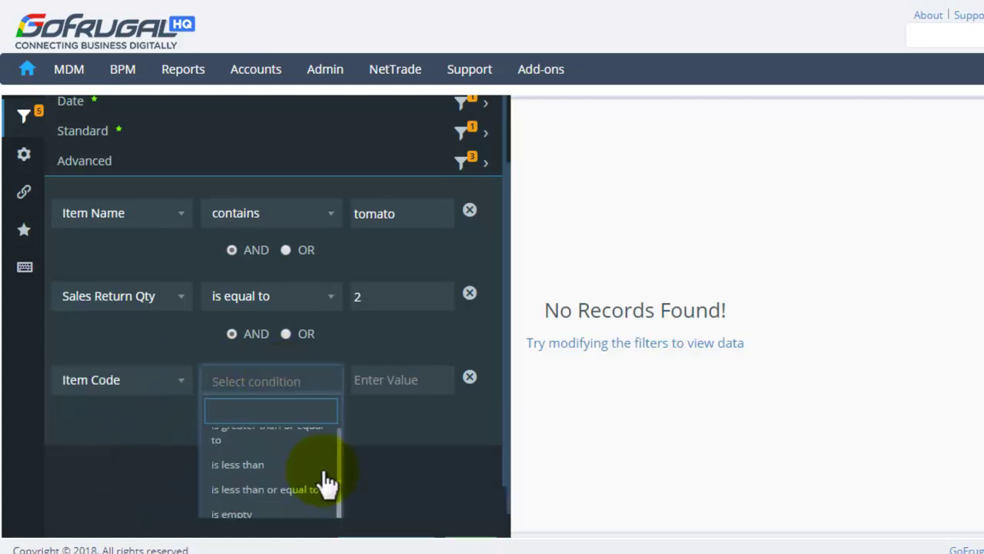
scroll(325, 481, up, 3)
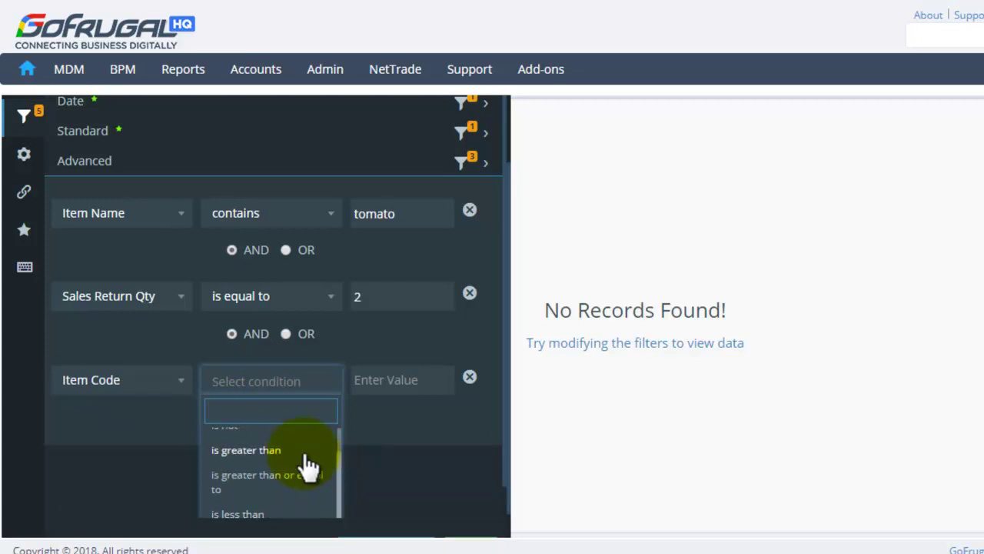
scroll(308, 465, up, 1)
click(286, 442)
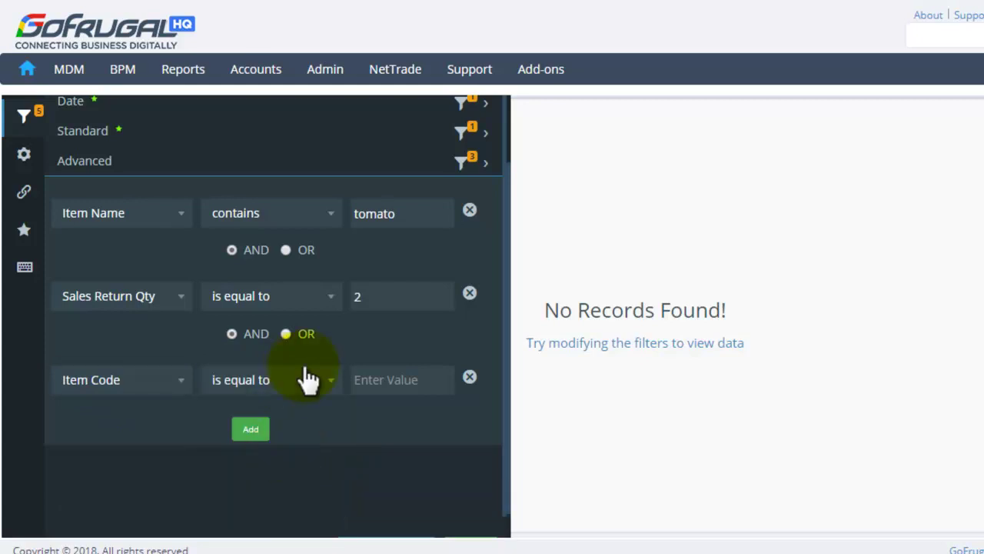
Enter 14636, join it with OR and apply, leaving only HEINZ TOMATO KETCHUP 900GM
click(389, 392)
text(14636)
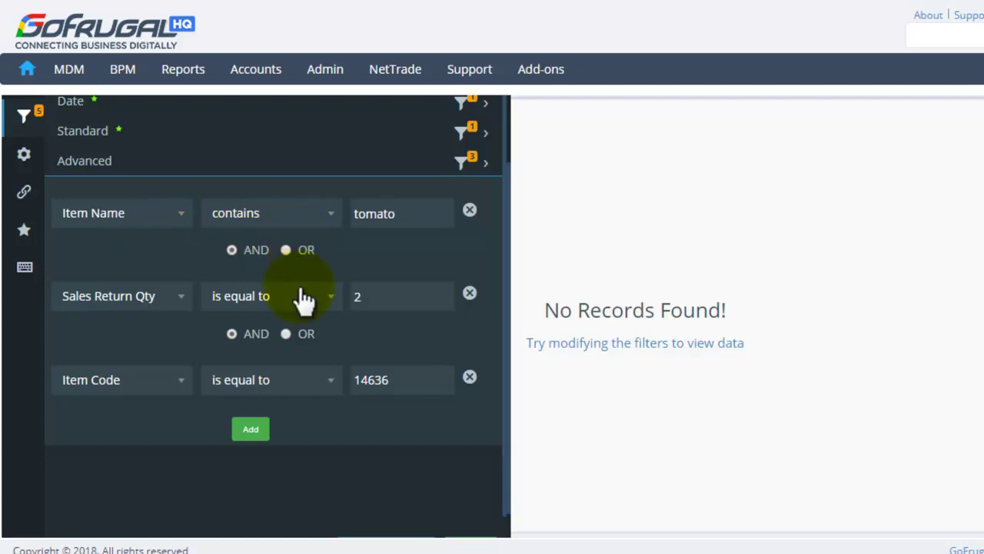
click(285, 333)
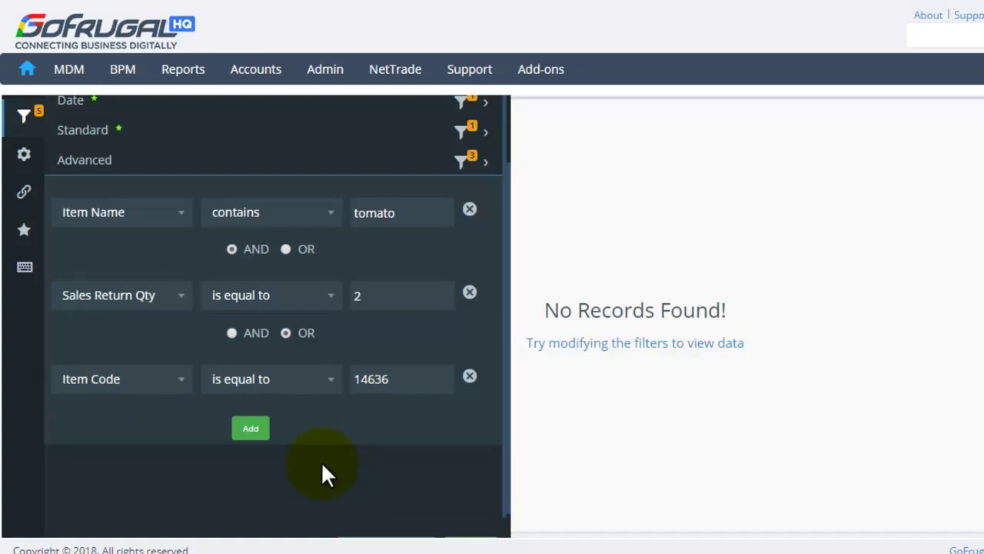
scroll(321, 461, down, 1)
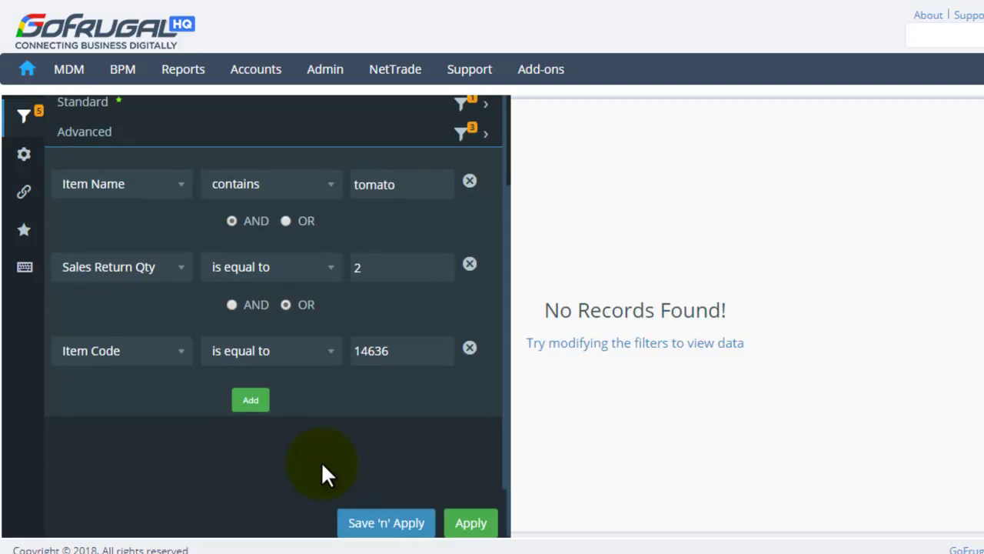
click(483, 524)
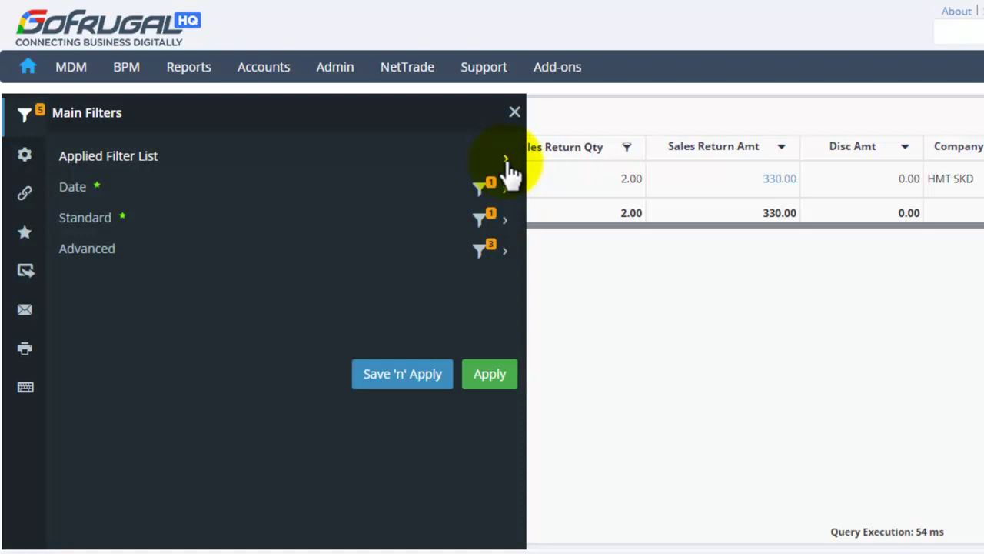
Check the five applied filters, then return to the single HEINZ TOMATO KETCHUP 900GM row (2.00, 330.00)
click(506, 161)
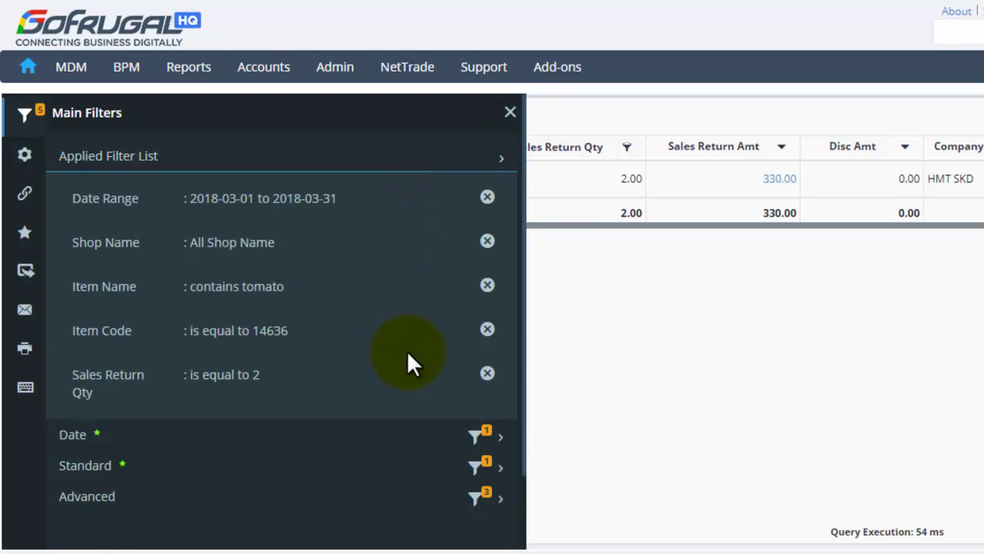
click(487, 374)
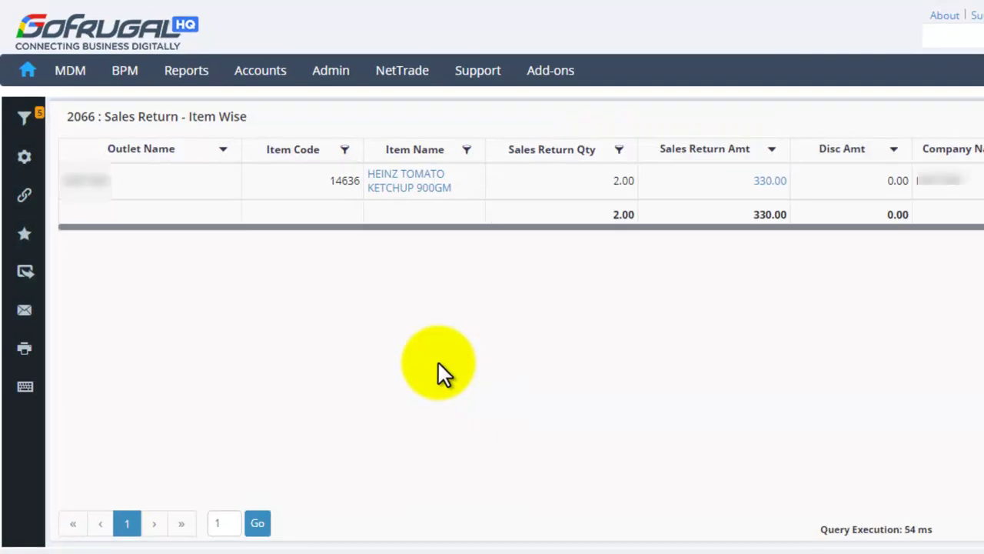